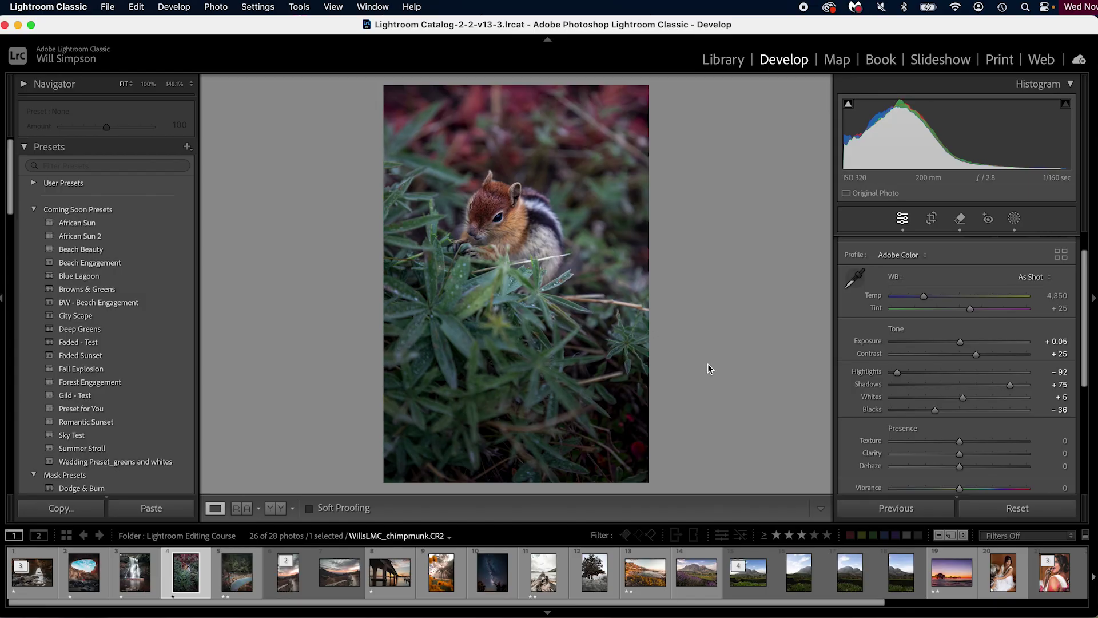
Step: Start Crop & Straighten with R, resize the crop edges, and show the aspect ratio presets
key(r)
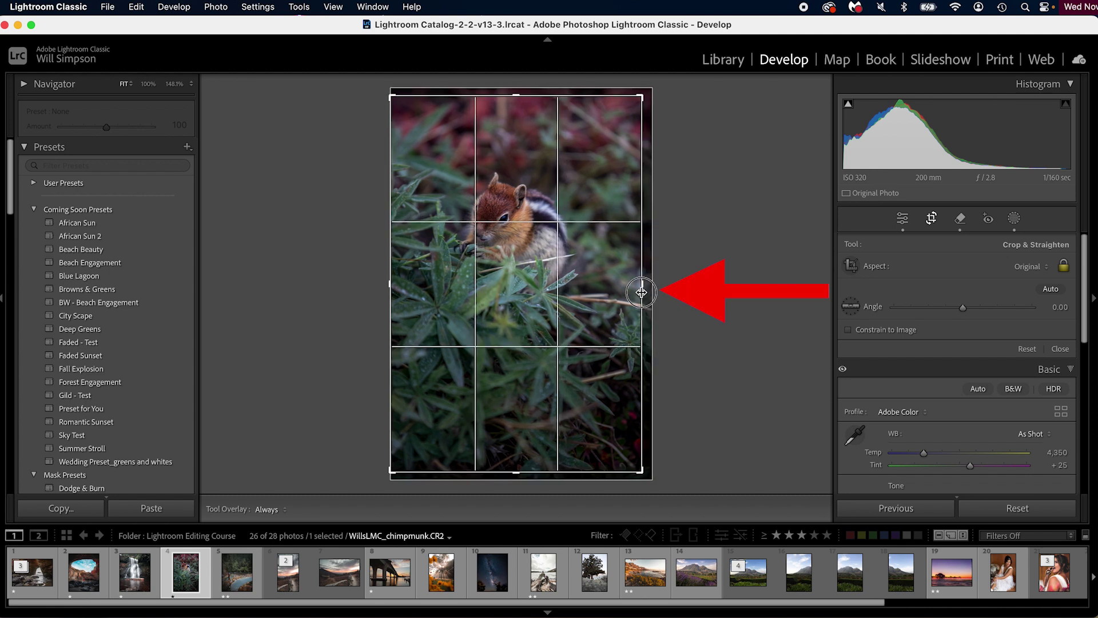
drag(649, 291, 645, 292)
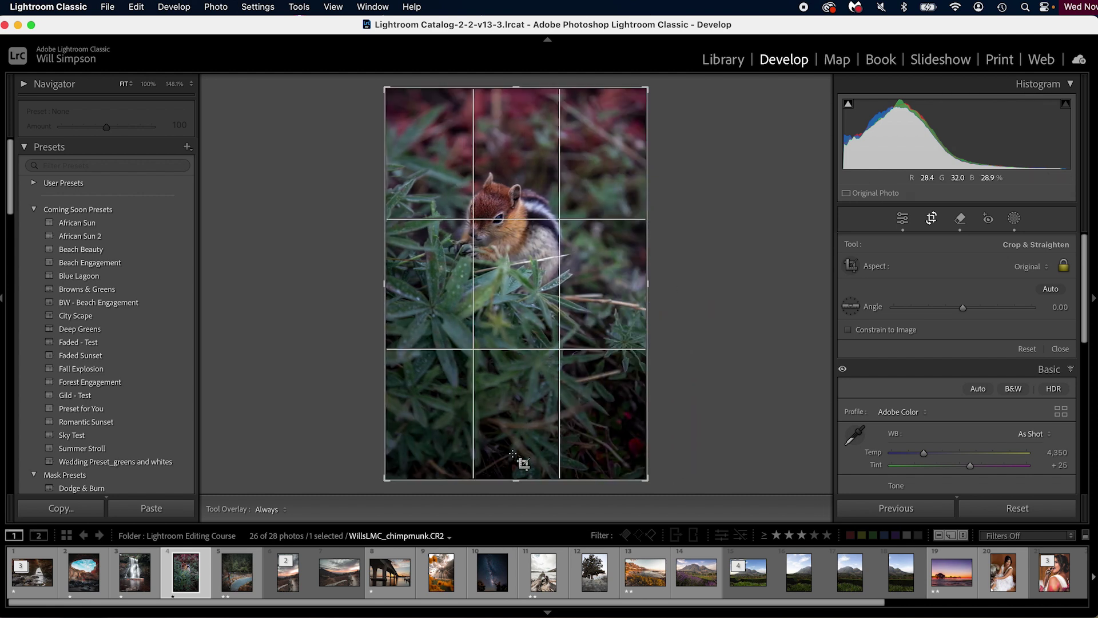
drag(518, 474, 513, 465)
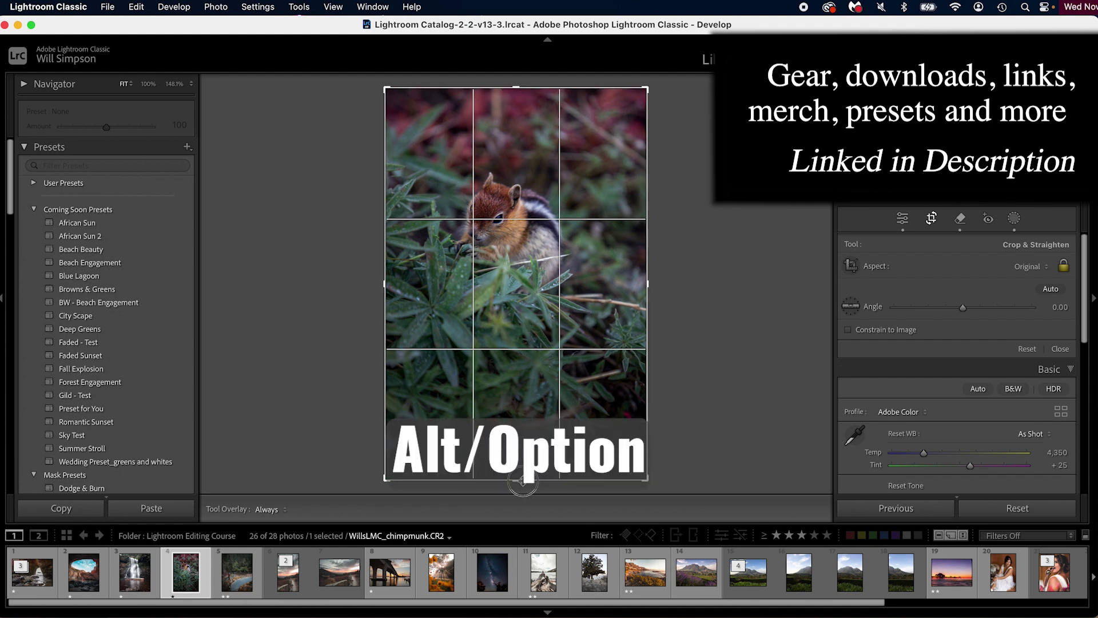
mouse_move(518, 479)
mouse_down()
mouse_move(534, 413)
mouse_move(535, 480)
mouse_up()
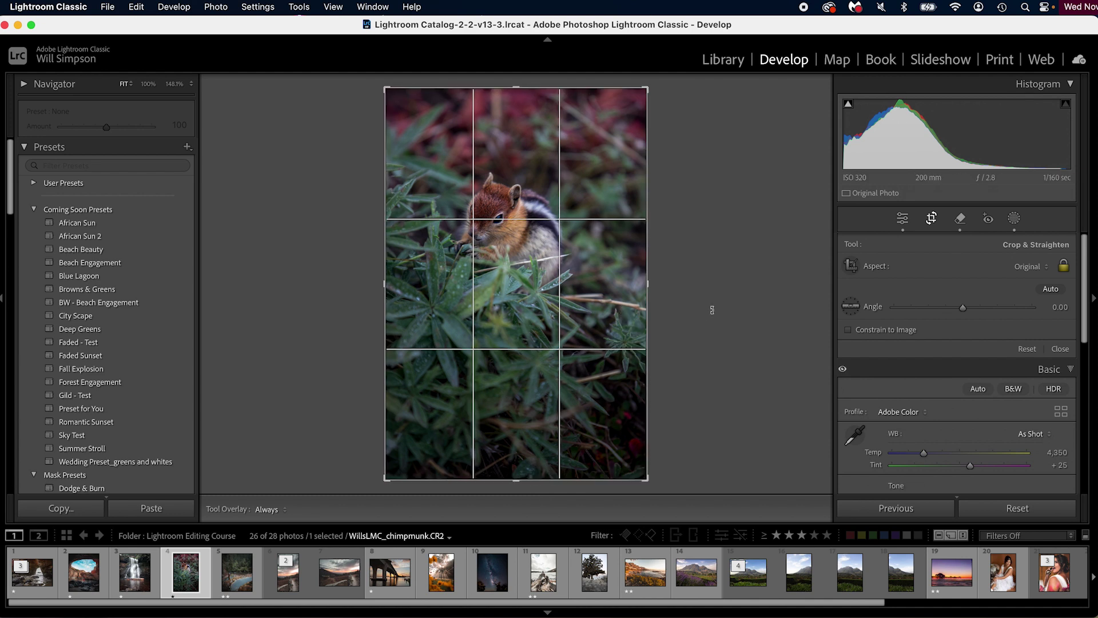
click(1031, 267)
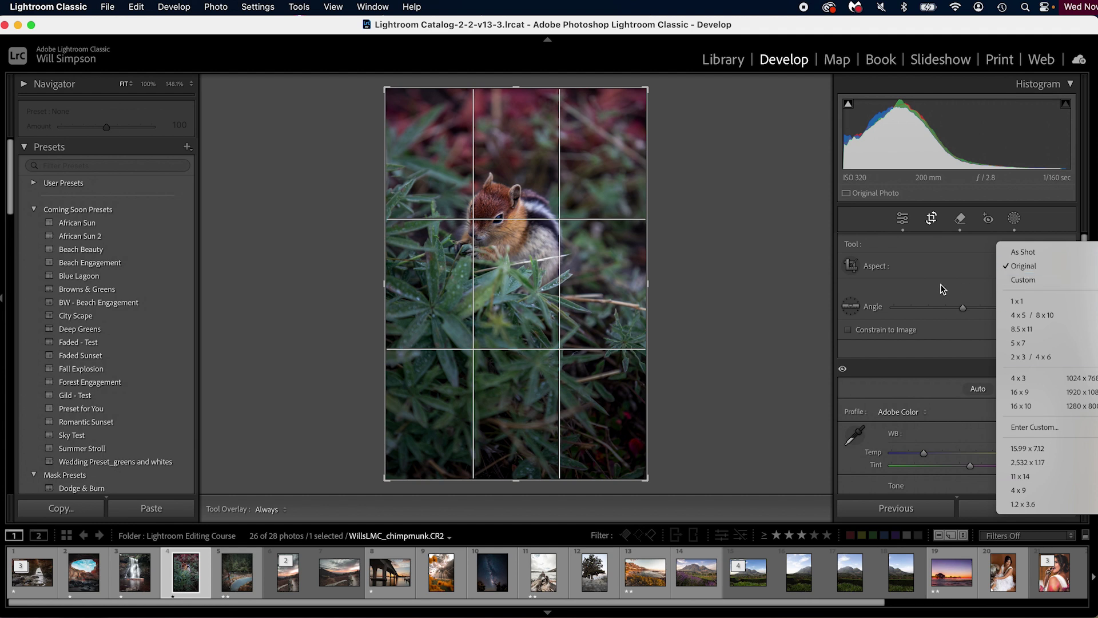
click(719, 264)
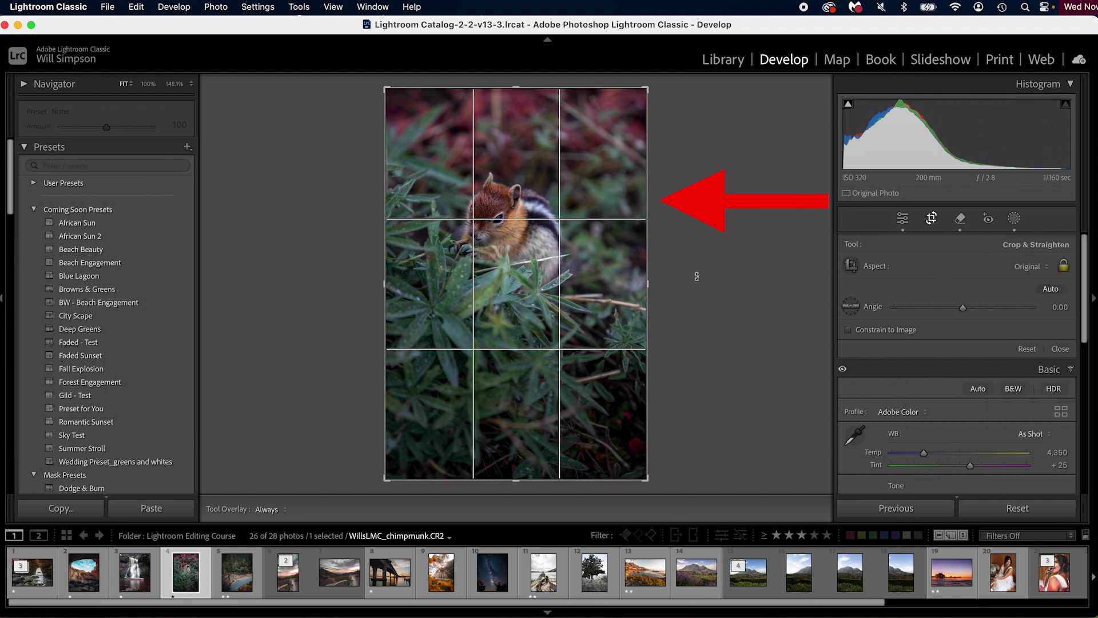
mouse_move(699, 275)
mouse_down()
mouse_move(694, 252)
mouse_move(699, 282)
mouse_up()
Step: Level the chipmunk photo by about −0.16° with drawn straighten lines, then exit cropping
click(848, 307)
click(852, 308)
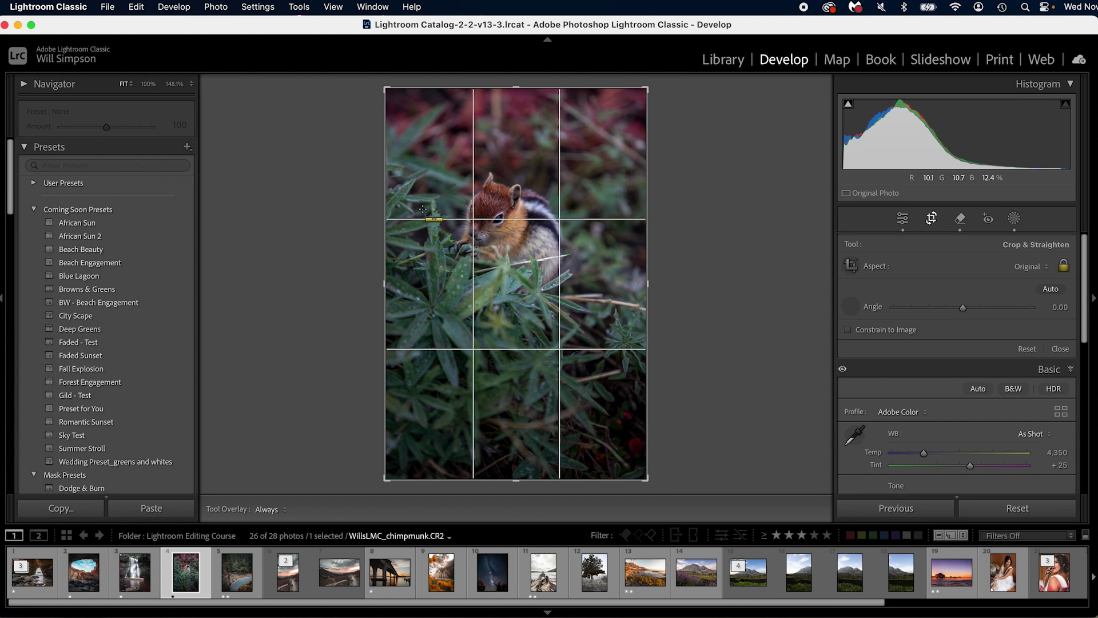
drag(410, 217, 638, 219)
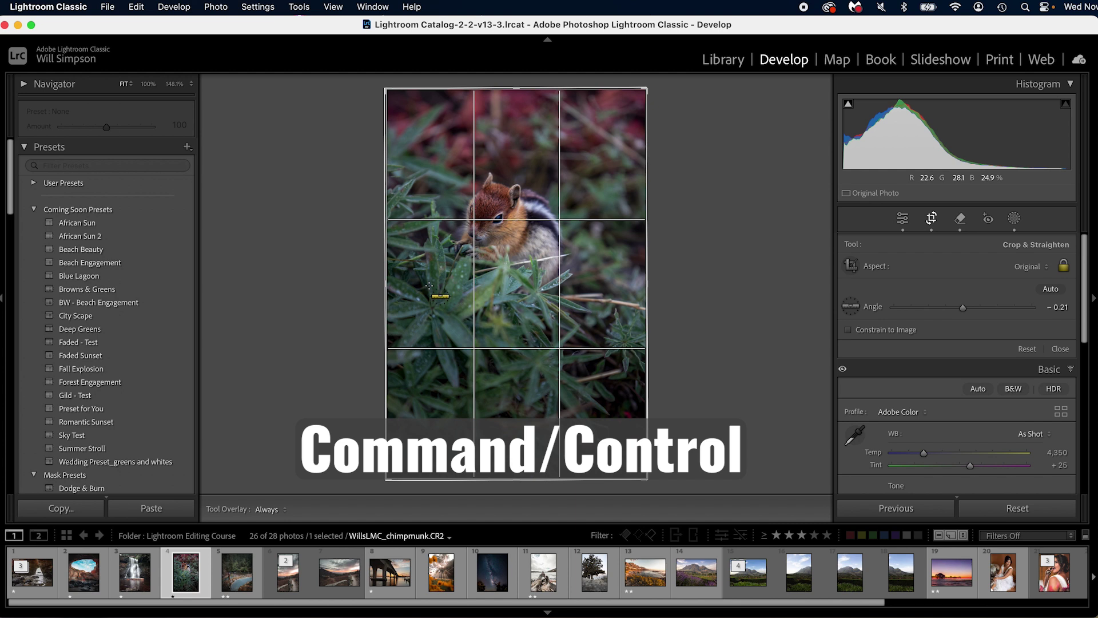
drag(427, 285, 616, 286)
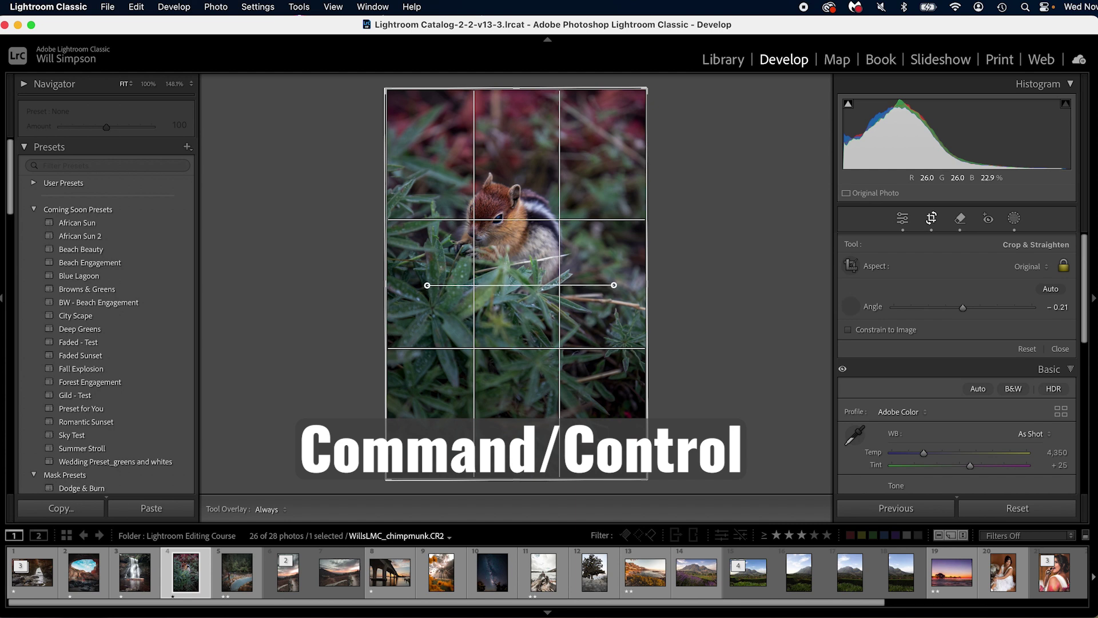
key(Return)
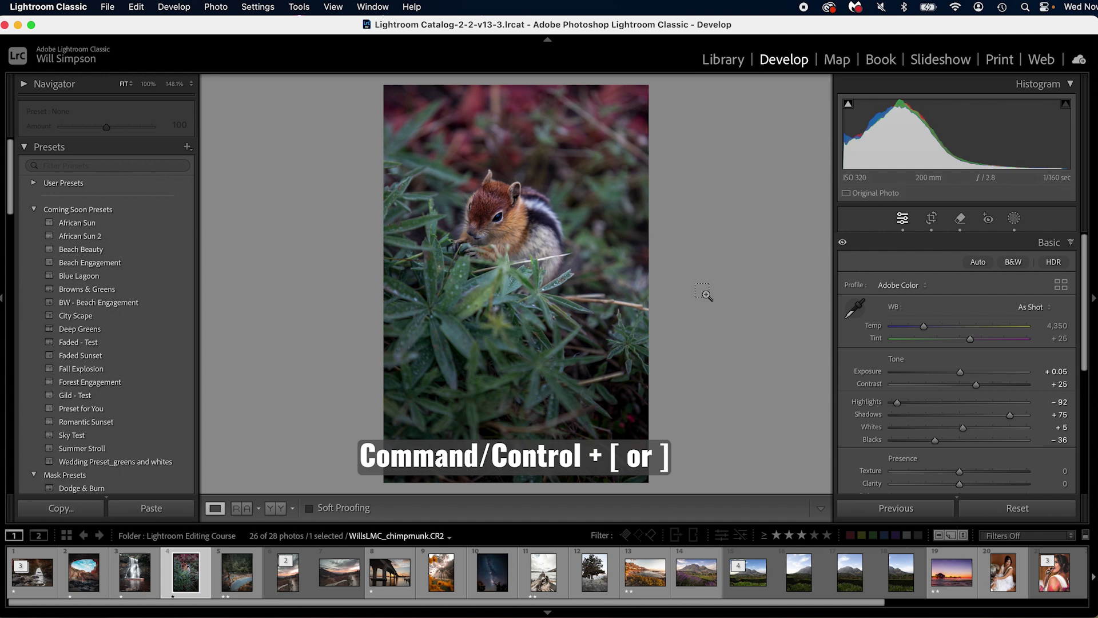
Step: Rotate the photo in quarter turns back to upright and reopen Crop & Straighten
key(super+bracketleft)
key(super+bracketleft)
key(super+bracketleft)
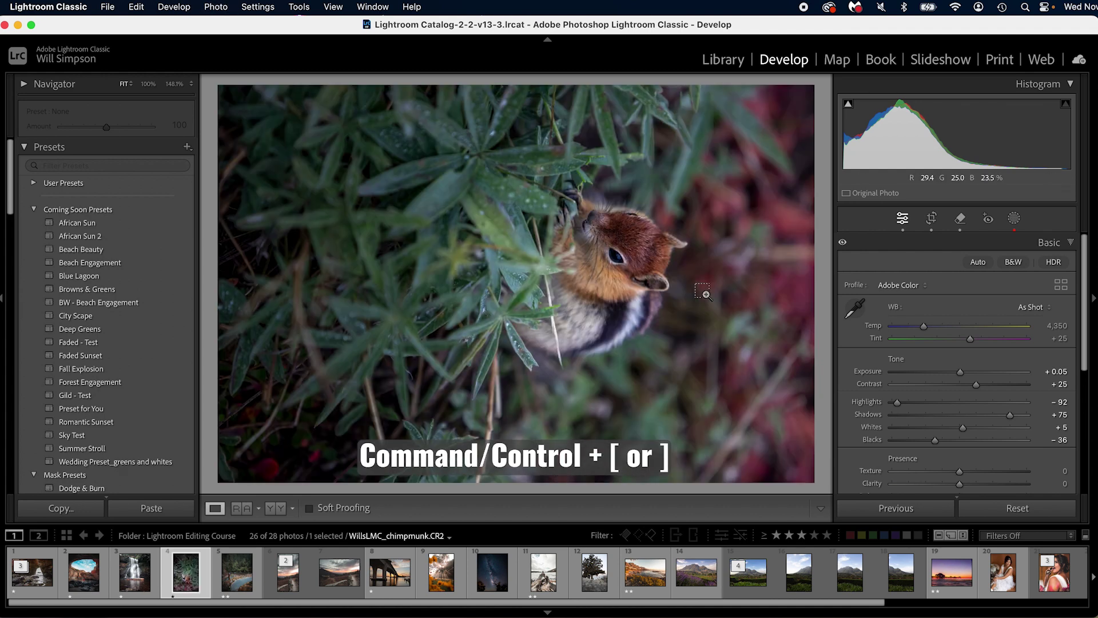
key(super+bracketright)
key(super+bracketright)
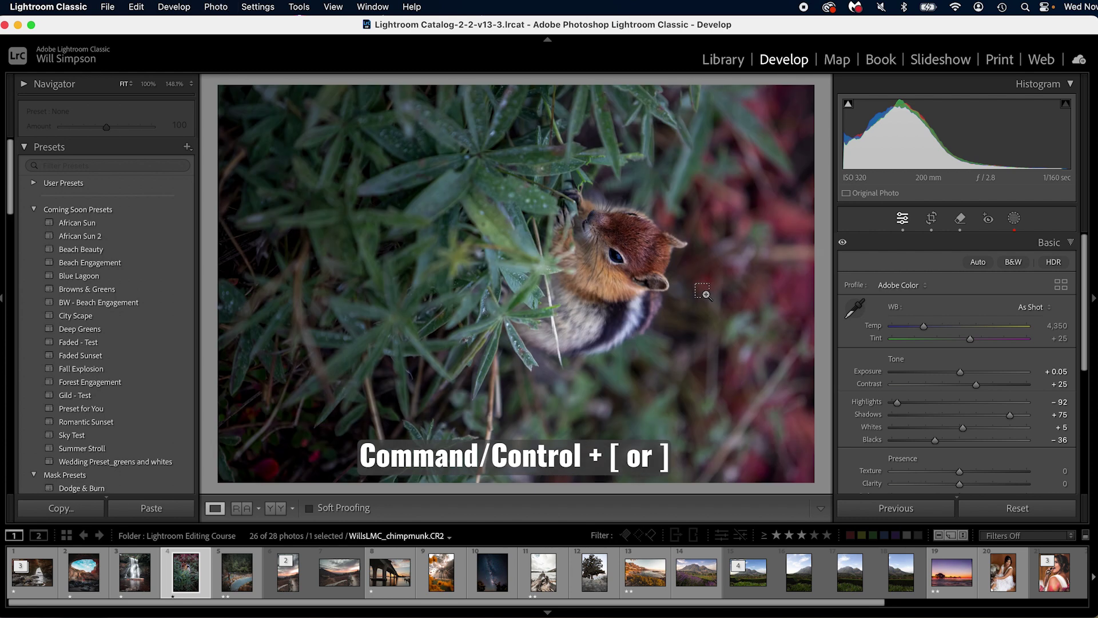
key(super+bracketright)
key(super+bracketright)
key(super+bracketright)
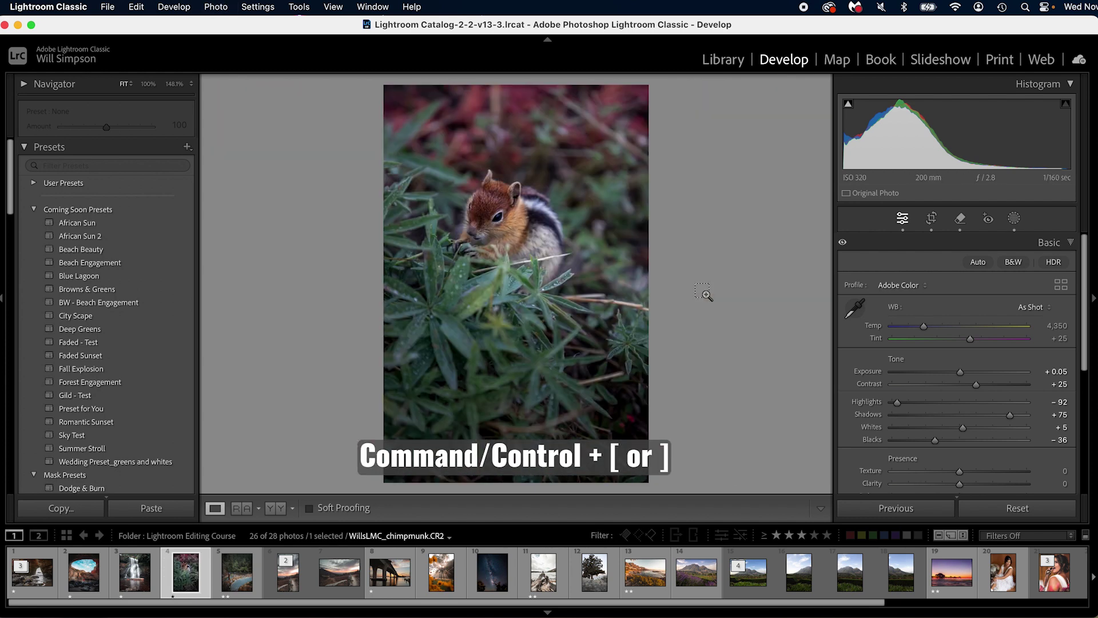
key(r)
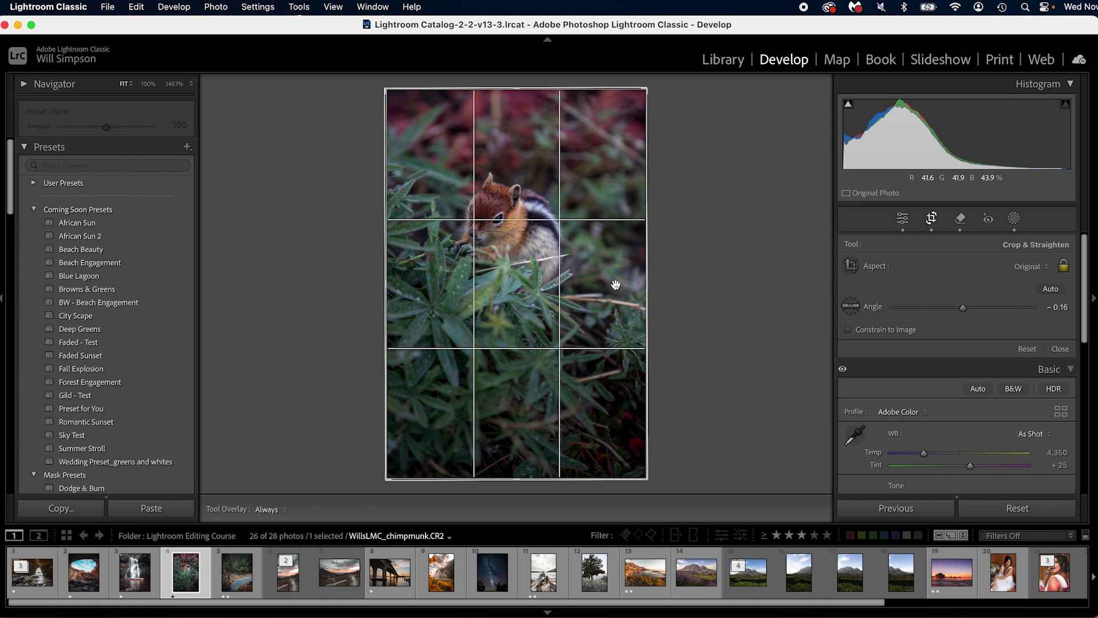
Step: Cycle the crop overlay with O through Diagonal and Triangle to Golden Spiral
key(o)
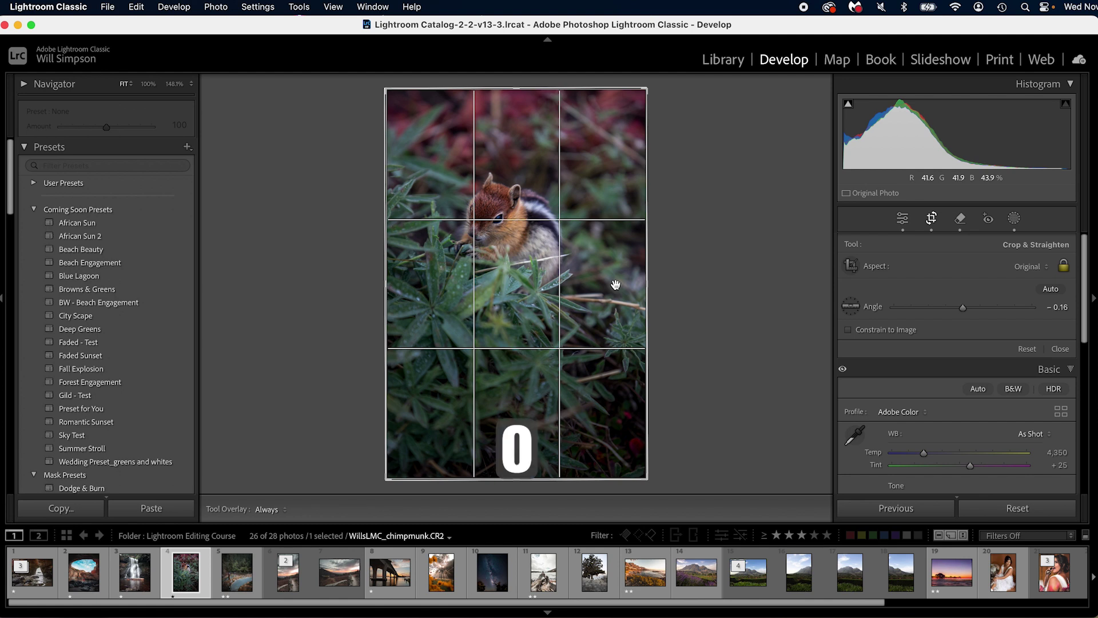
key(o)
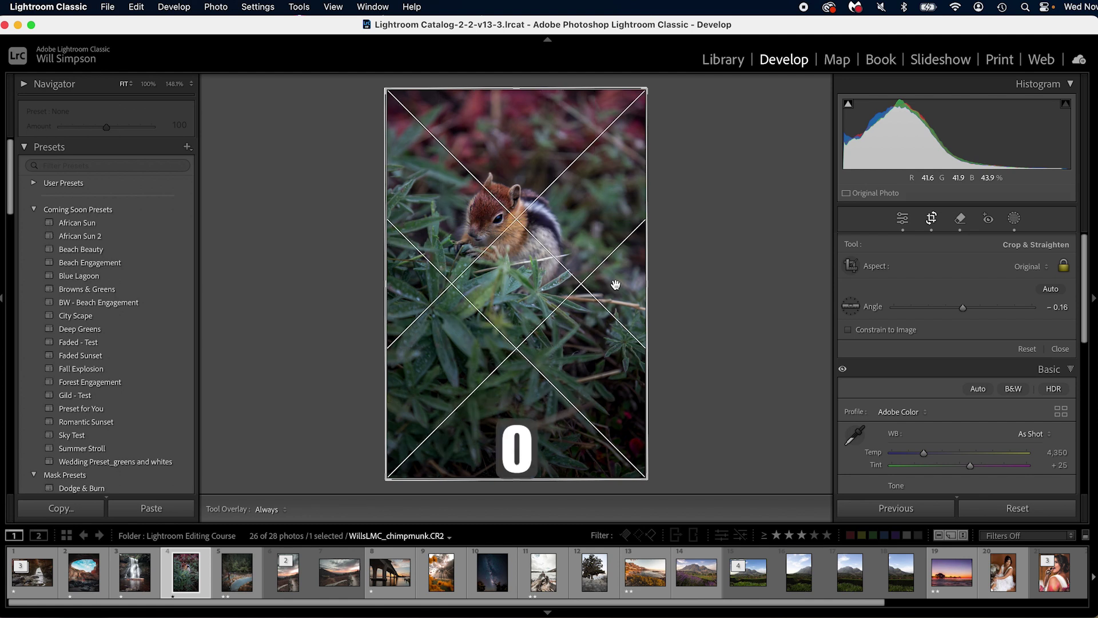
key(o)
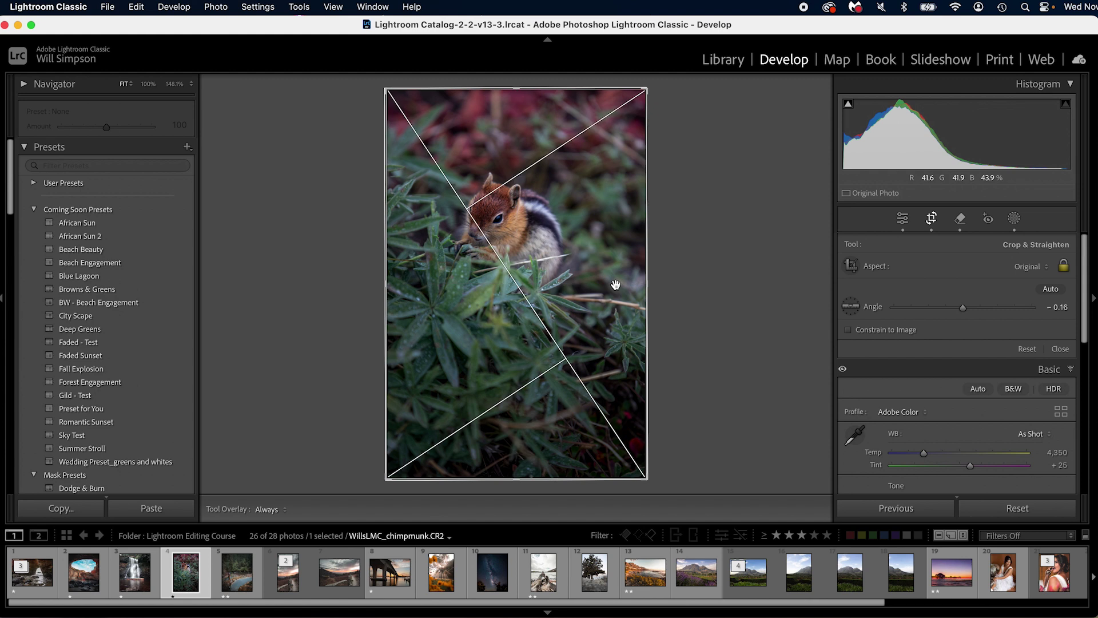
key(o)
key(o)
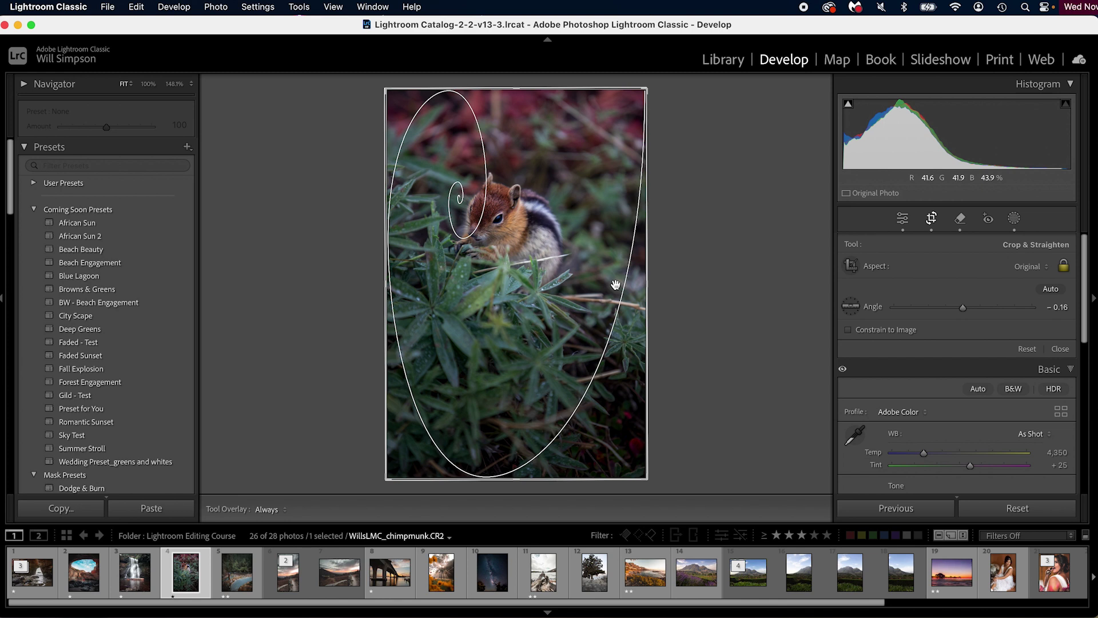
Step: Rotate the golden spiral with Shift+O until it curls into the upper left
key(shift+o)
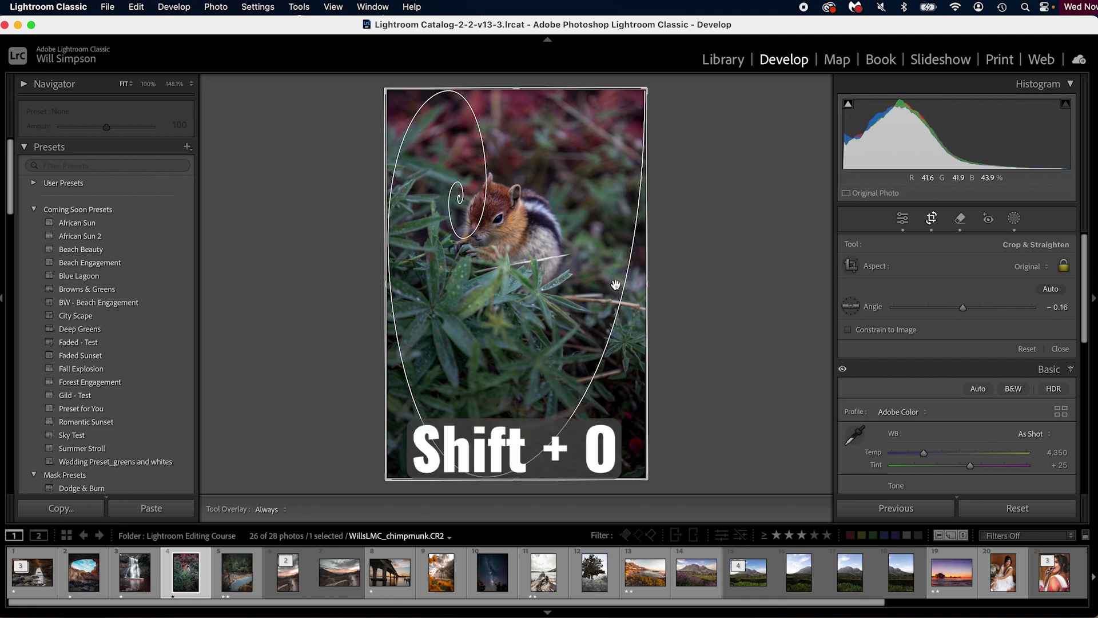
key(shift+o)
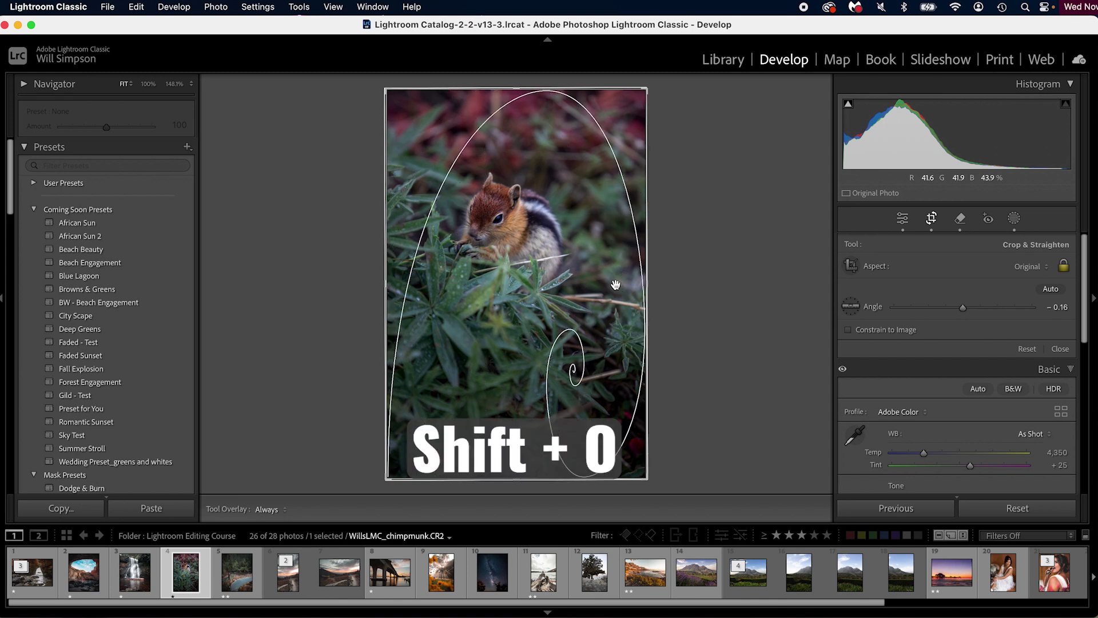
key(shift+o)
key(shift+o)
key(shift+o)
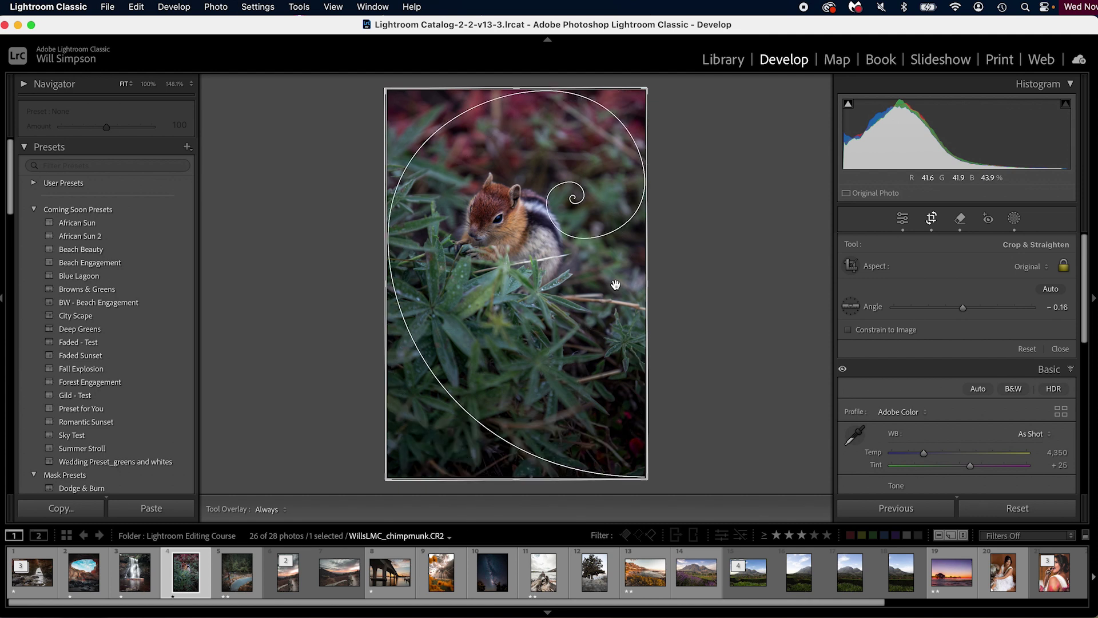
key(shift+o)
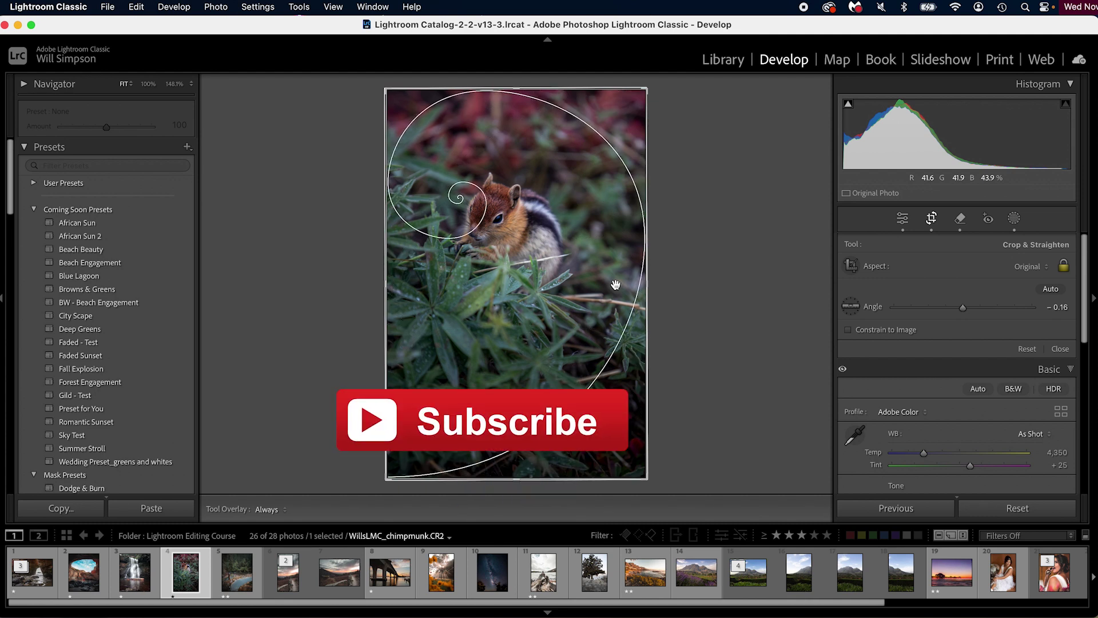
Step: Apply the crop with Enter and exit the Crop & Straighten tool
key(Return)
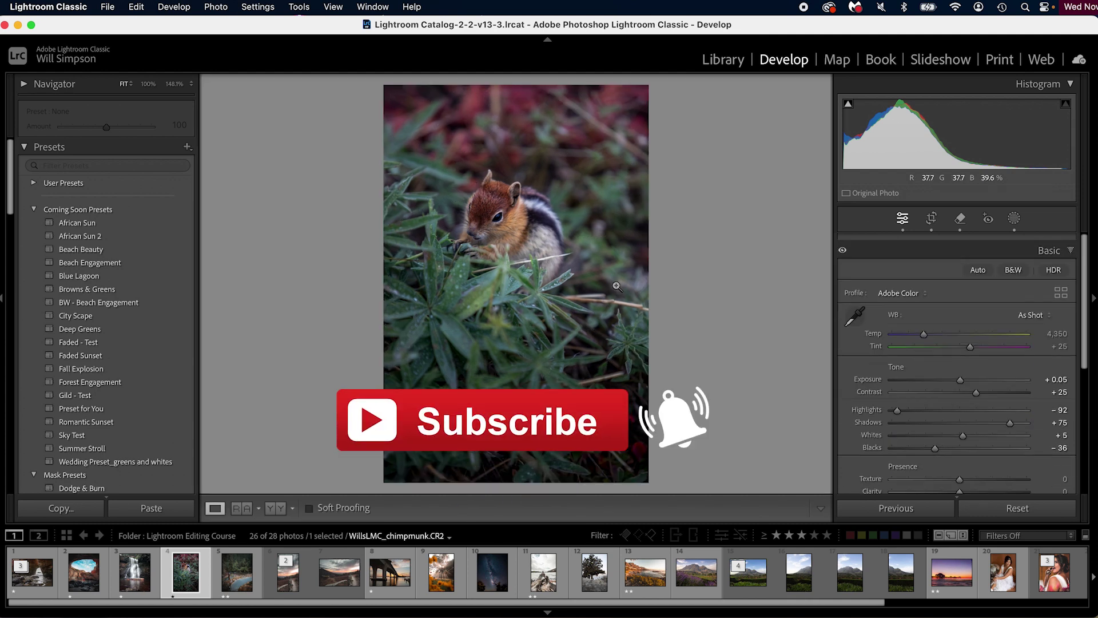